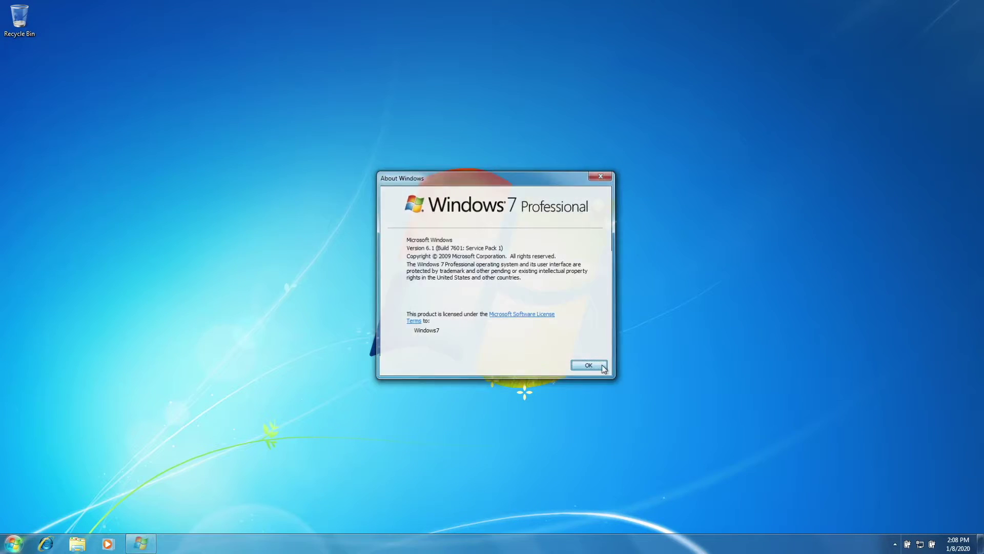
Close About Windows, find 'Windows Upd' in Start search, and turn on automatic updates
key("Return")
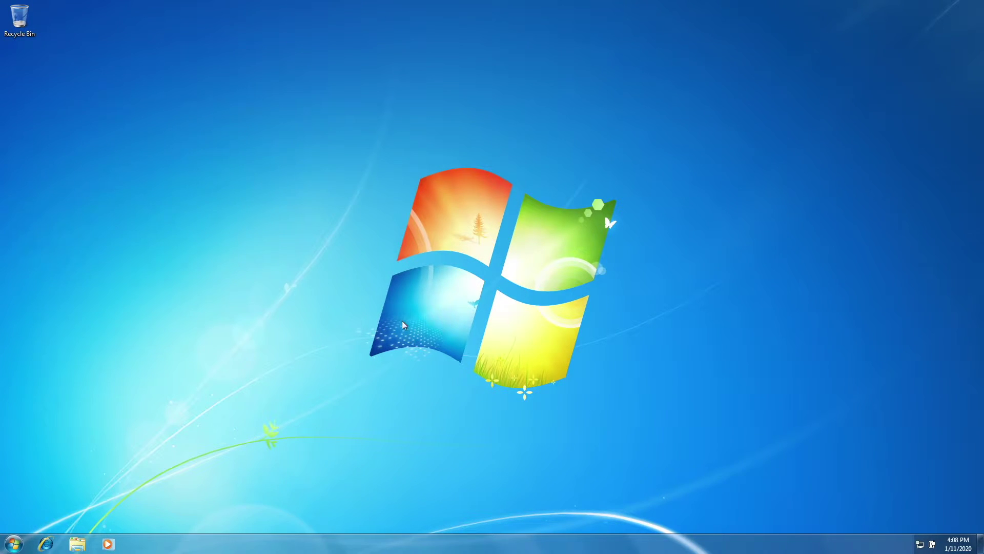
left_click(20, 544)
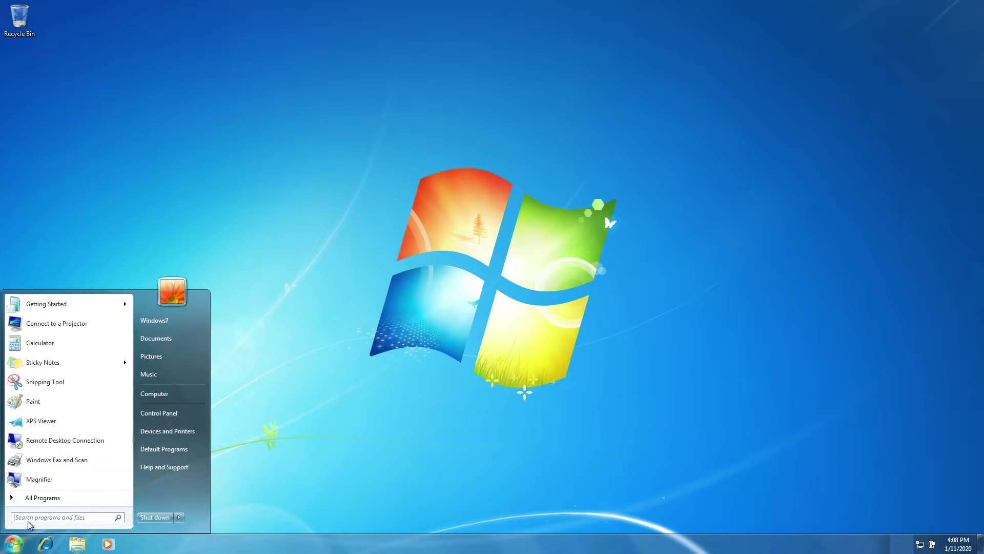
type("Windows Upd")
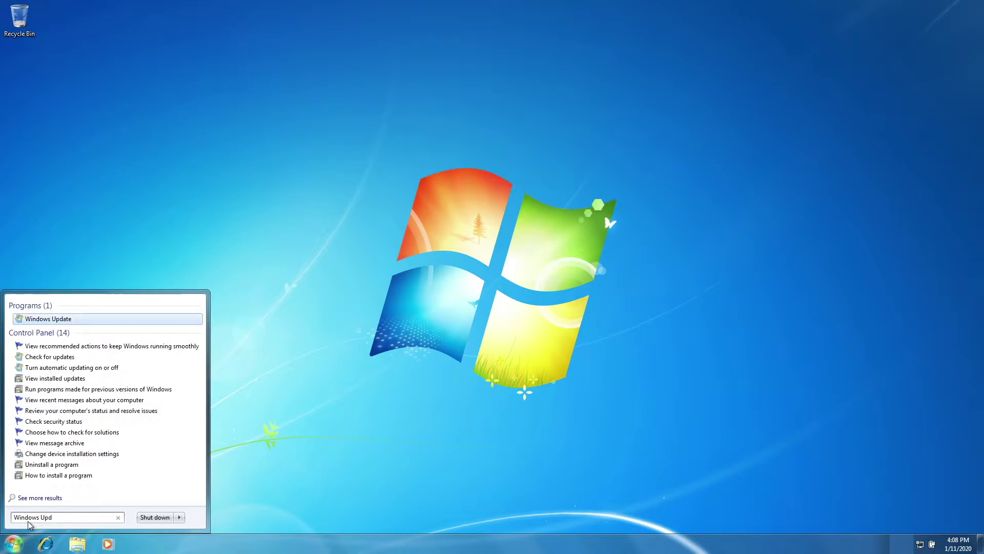
key("Return")
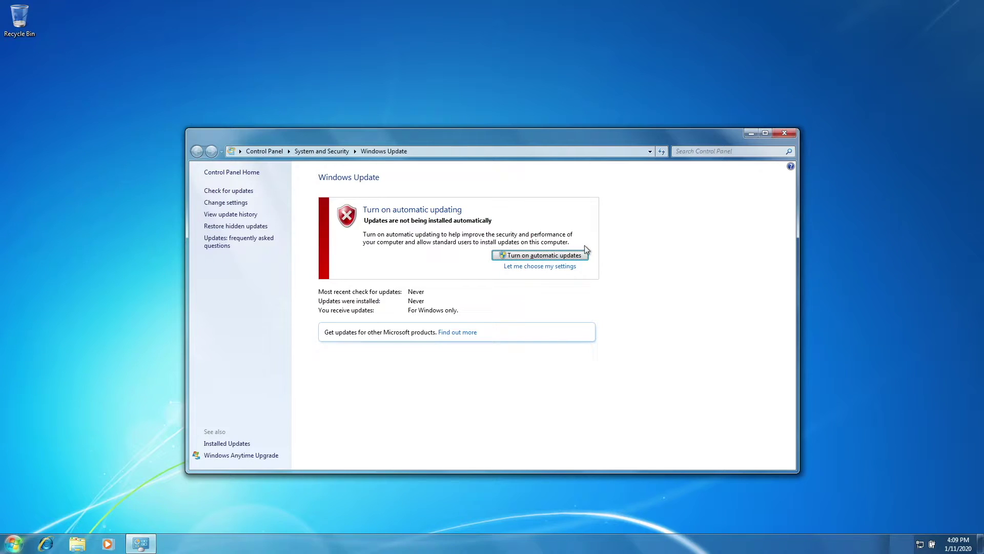
left_click(569, 255)
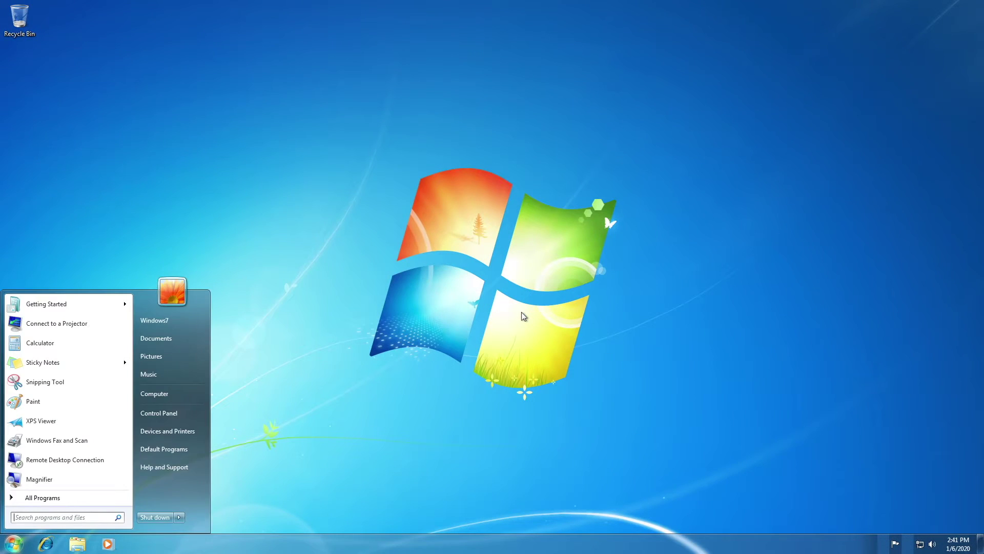
Dismiss the Start menu to leave a bare Windows 7 desktop
left_click(521, 313)
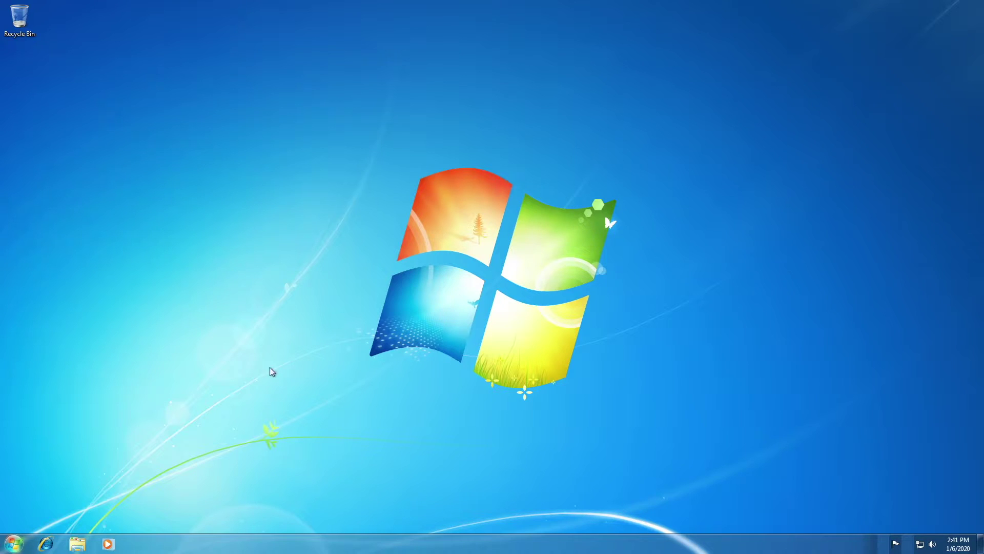
left_click(12, 543)
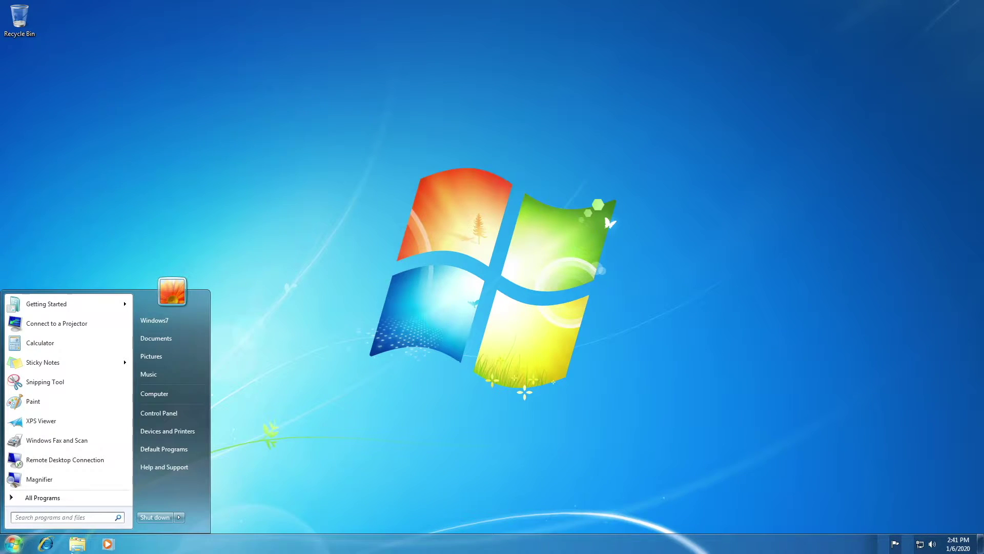
left_click(80, 309)
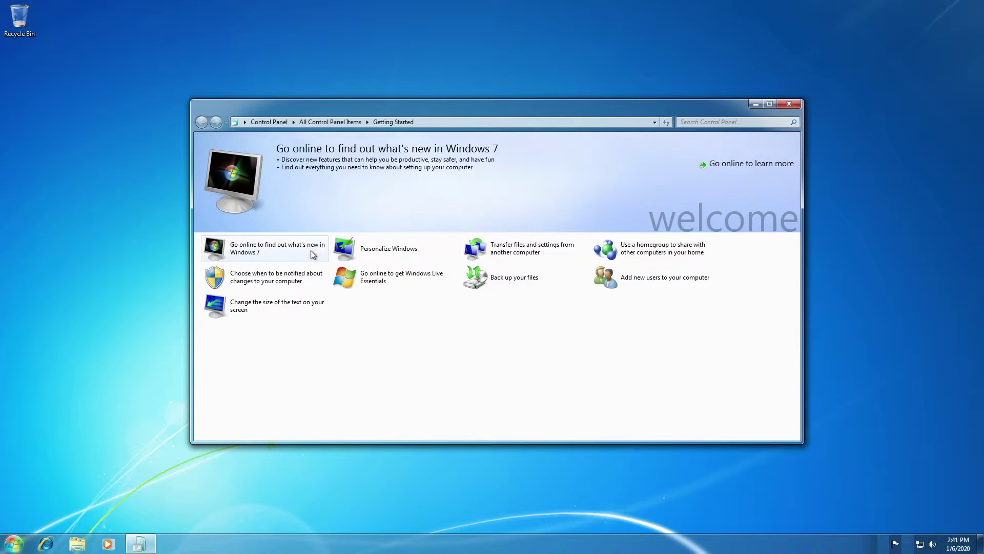
left_click(375, 249)
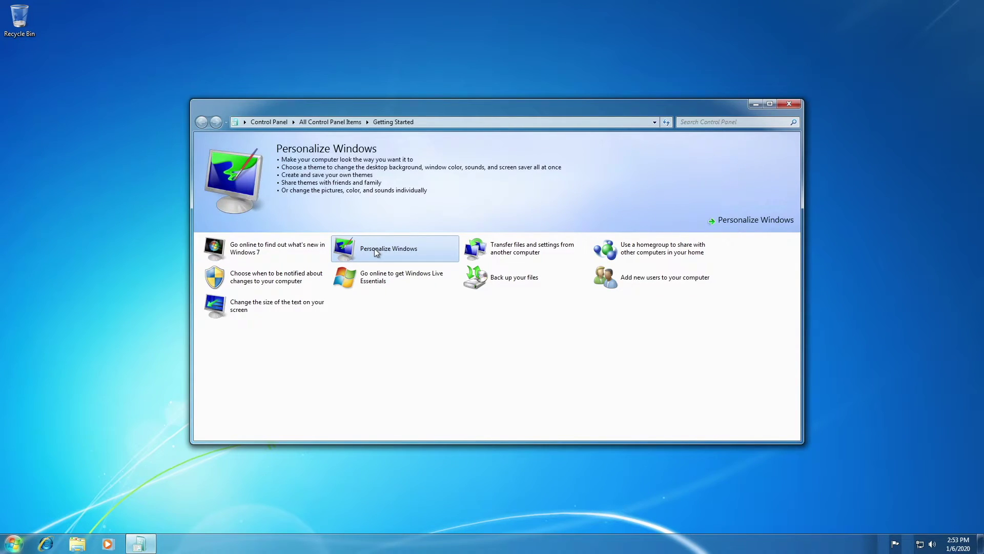
left_click(496, 253)
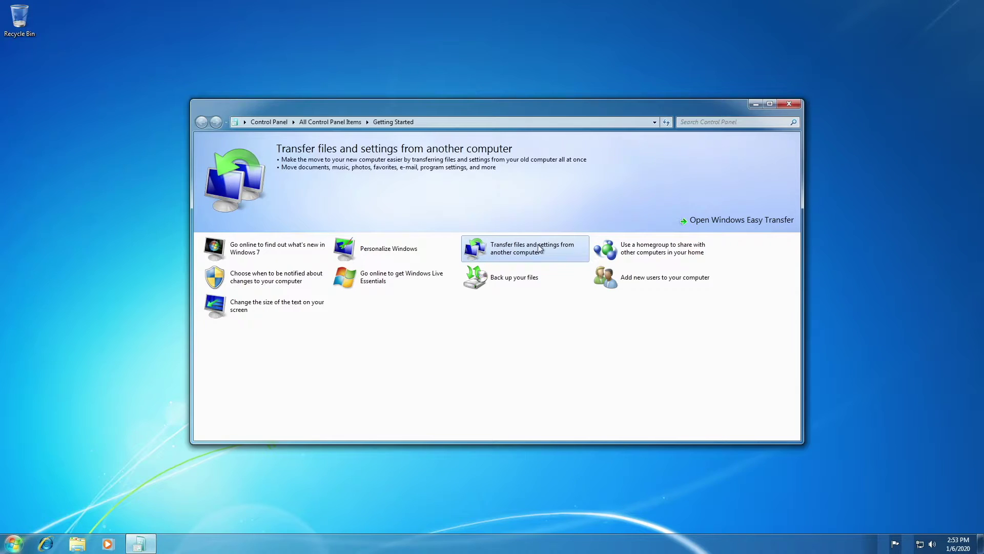
left_click(596, 252)
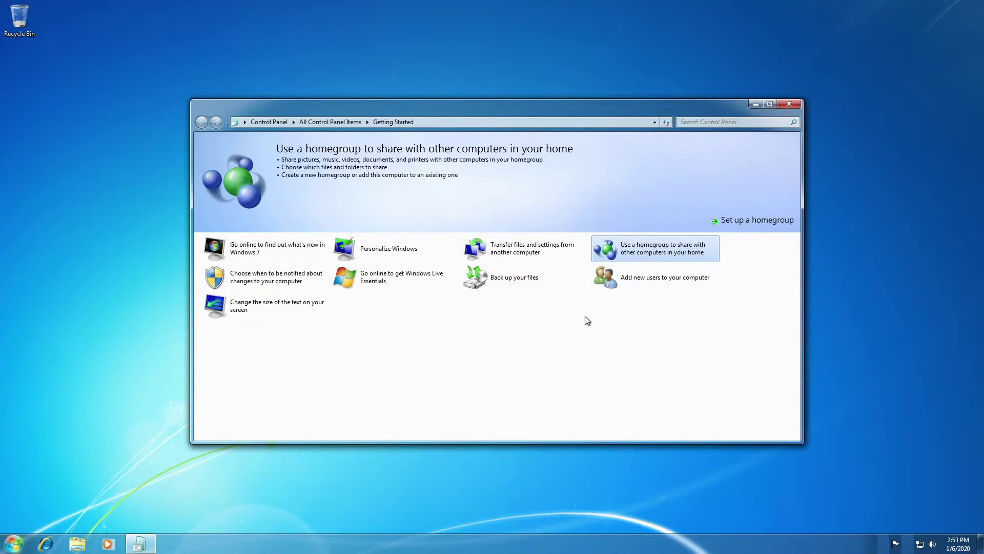
left_click(293, 277)
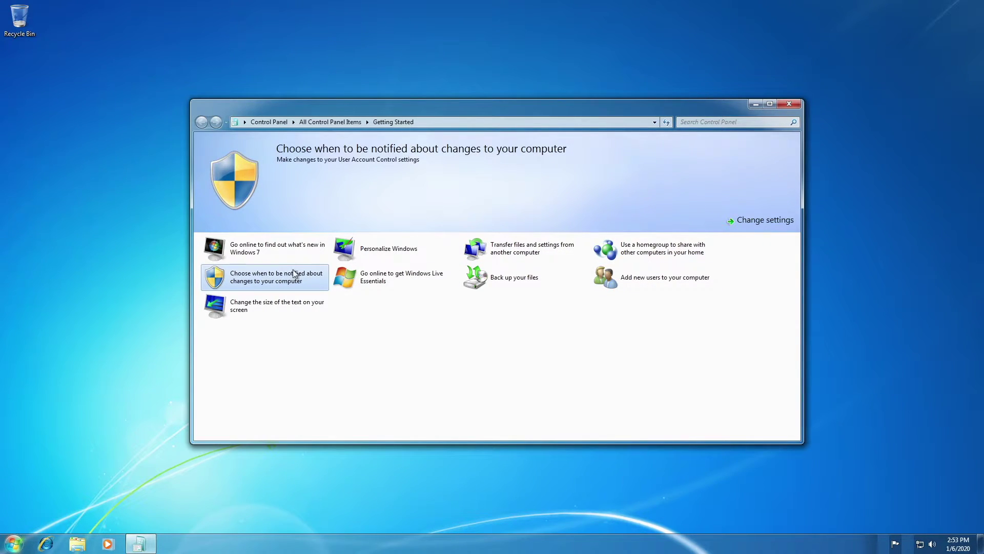
left_click(427, 270)
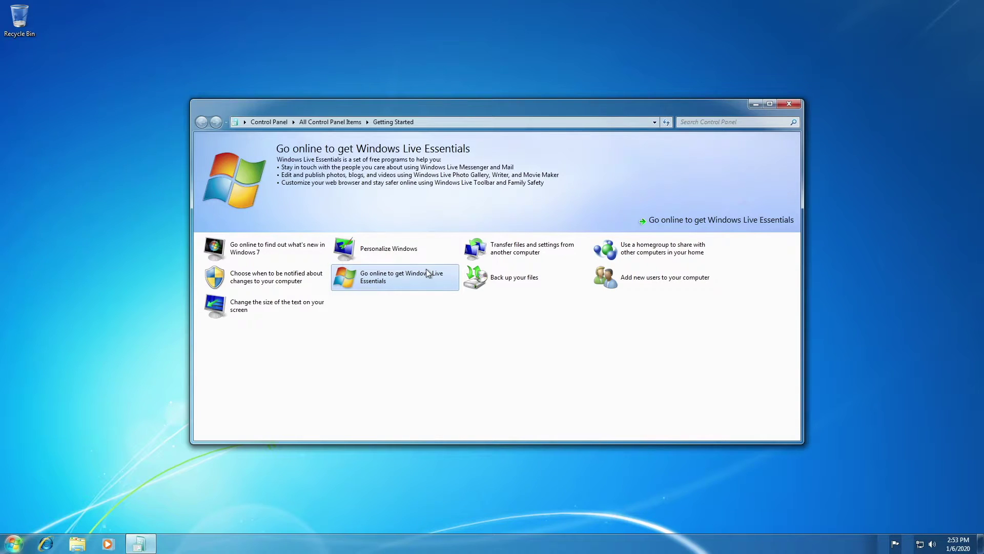
left_click(495, 277)
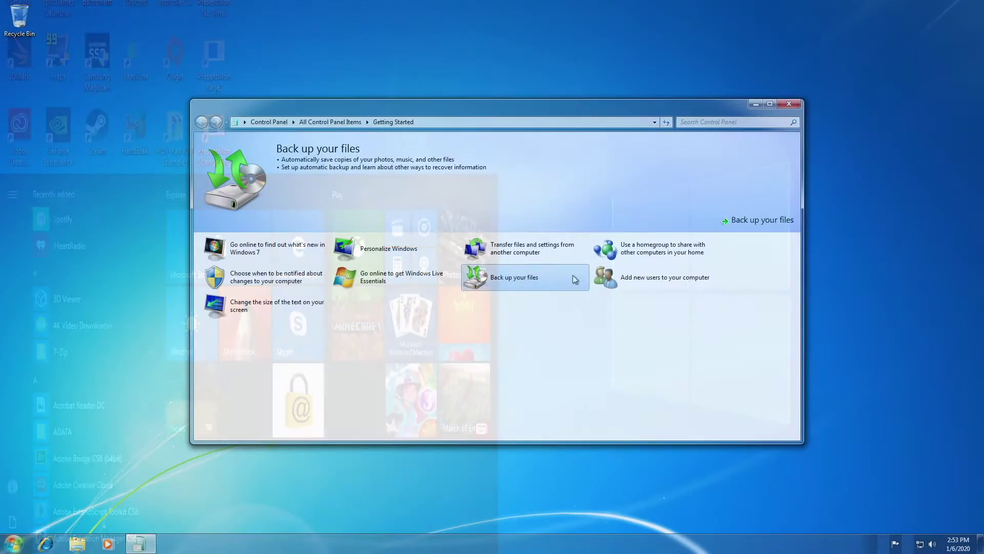
left_click(615, 277)
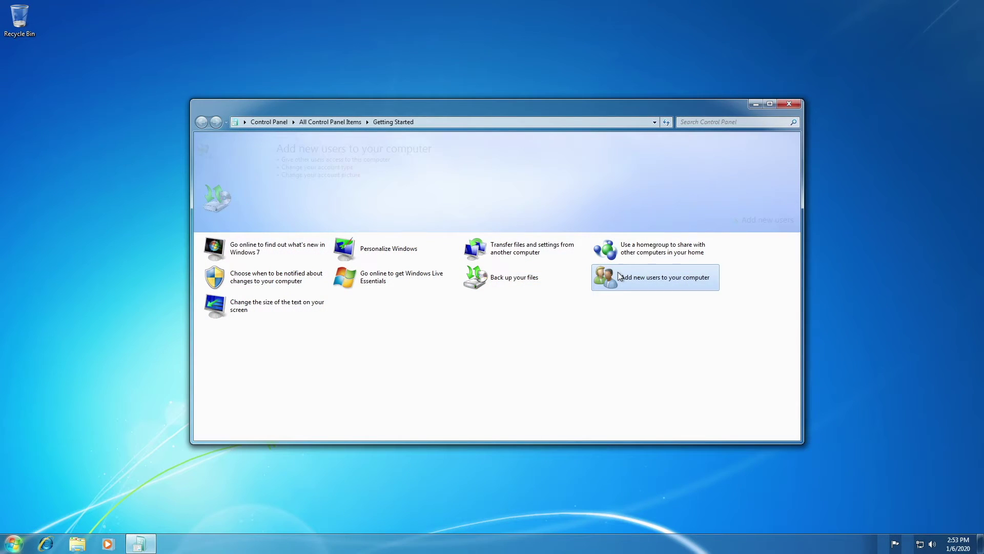
left_click(324, 314)
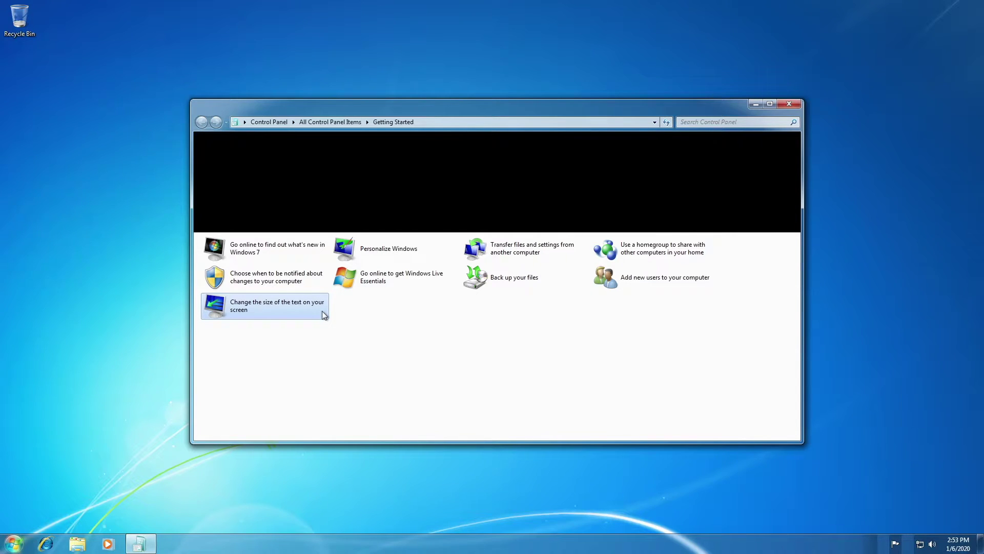
left_click(791, 104)
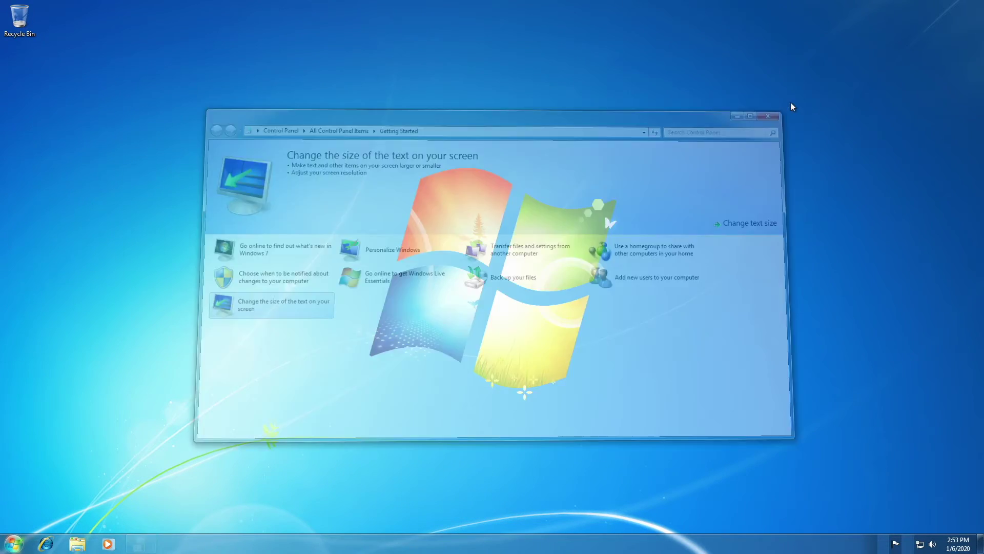
left_click(25, 546)
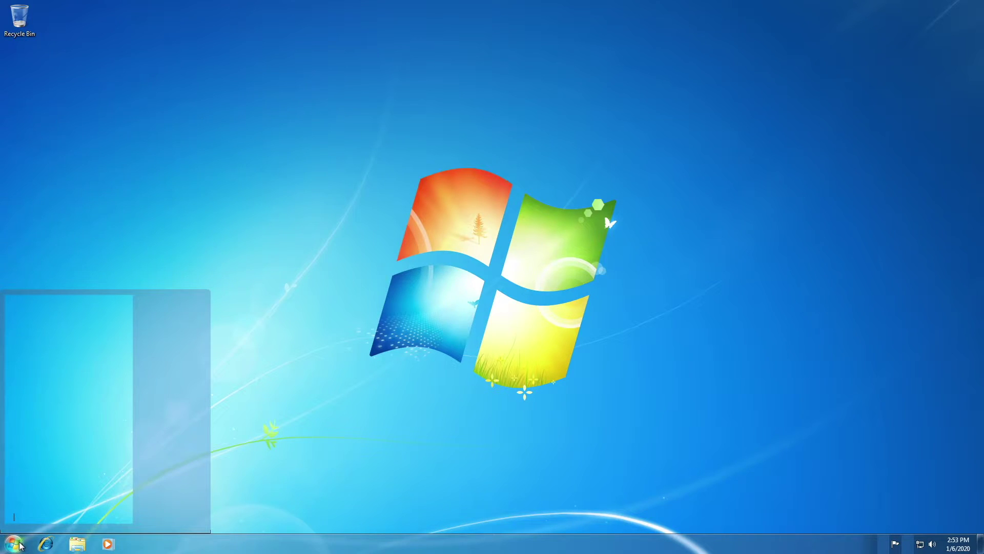
Set the projector display option to Duplicate
left_click(19, 545)
left_click(20, 546)
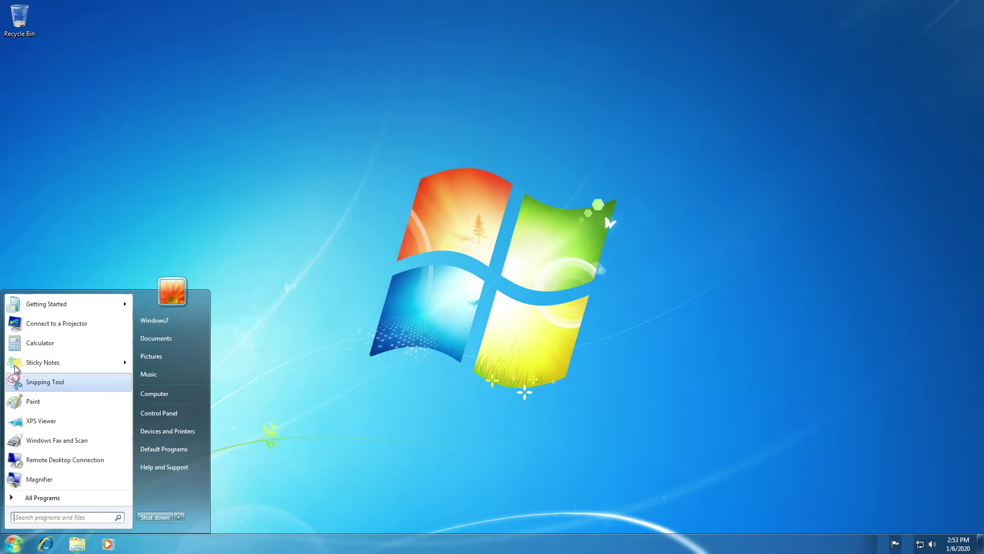
left_click(25, 323)
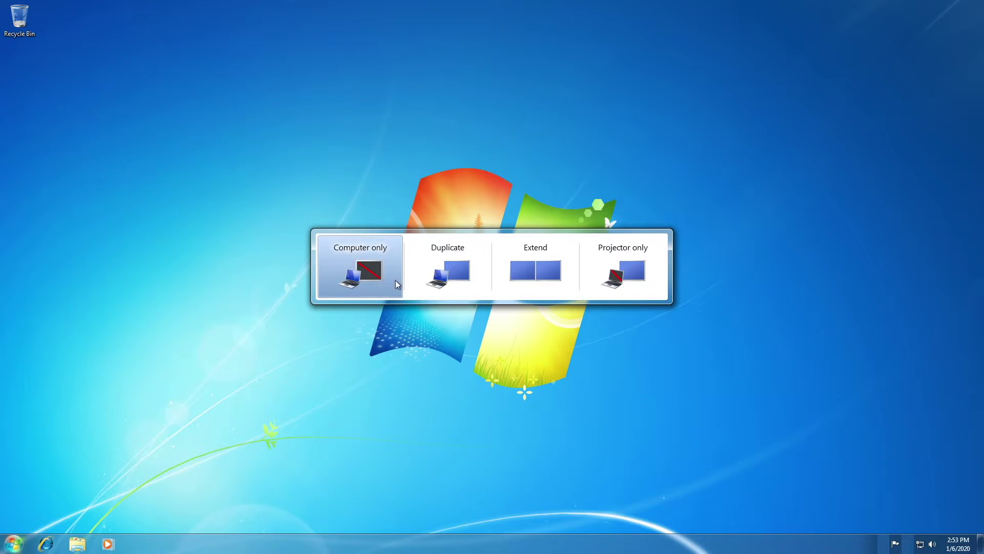
left_click(461, 262)
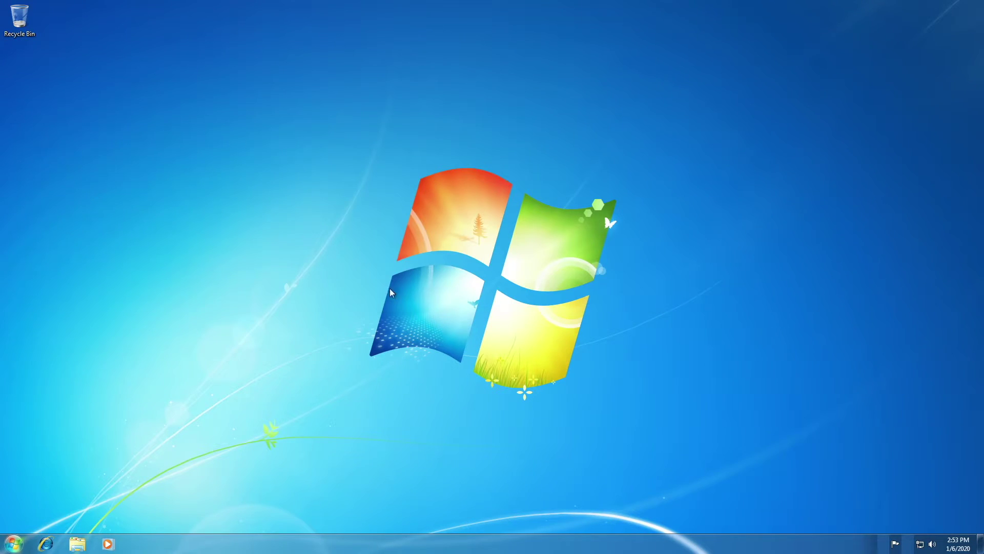
Calculate 123456 − 543 in Calculator
left_click(16, 541)
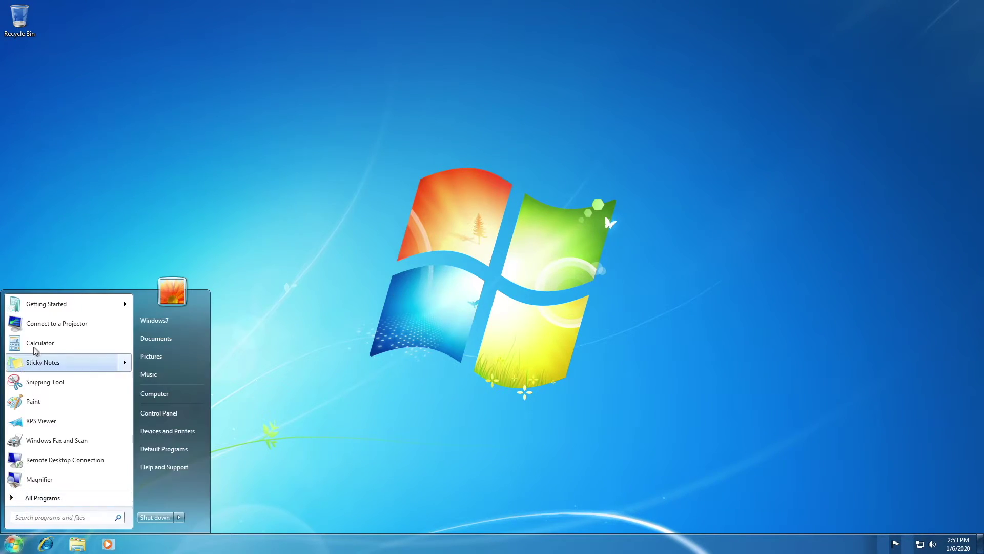
left_click(34, 343)
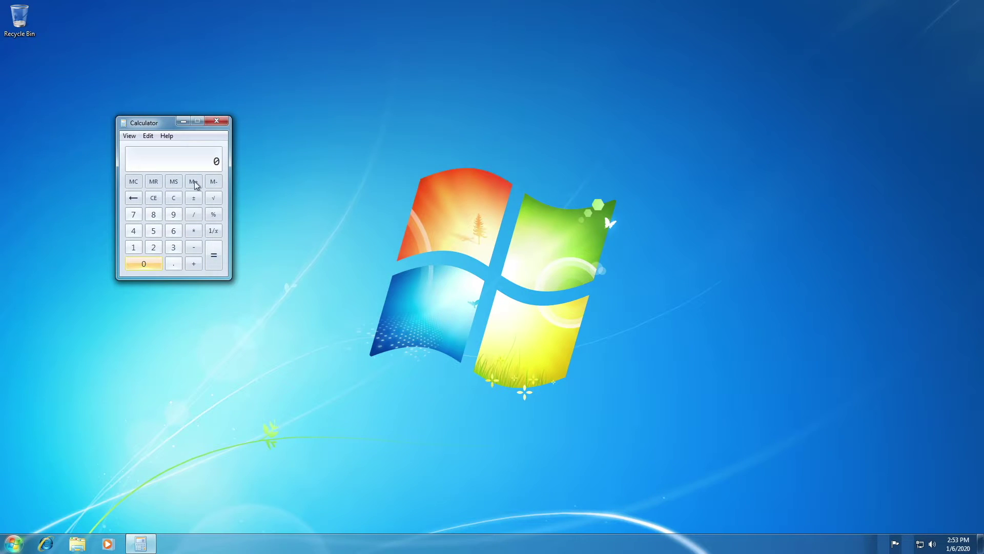
left_click(134, 248)
type("23")
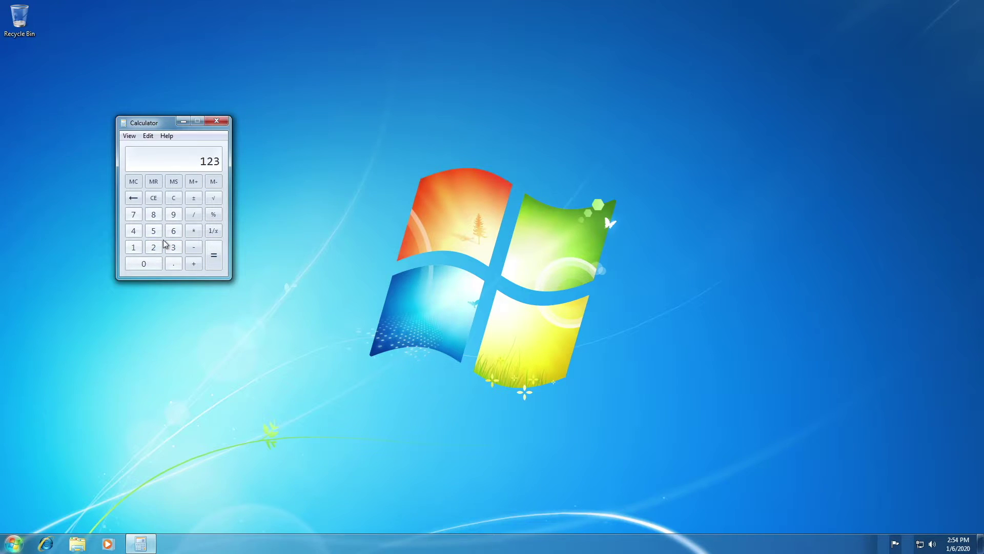
type("456 -")
type("543")
key("Return")
key("Return")
key("Return")
key("Return")
Close Calculator and start a new sticky note from the Start menu
left_click(217, 121)
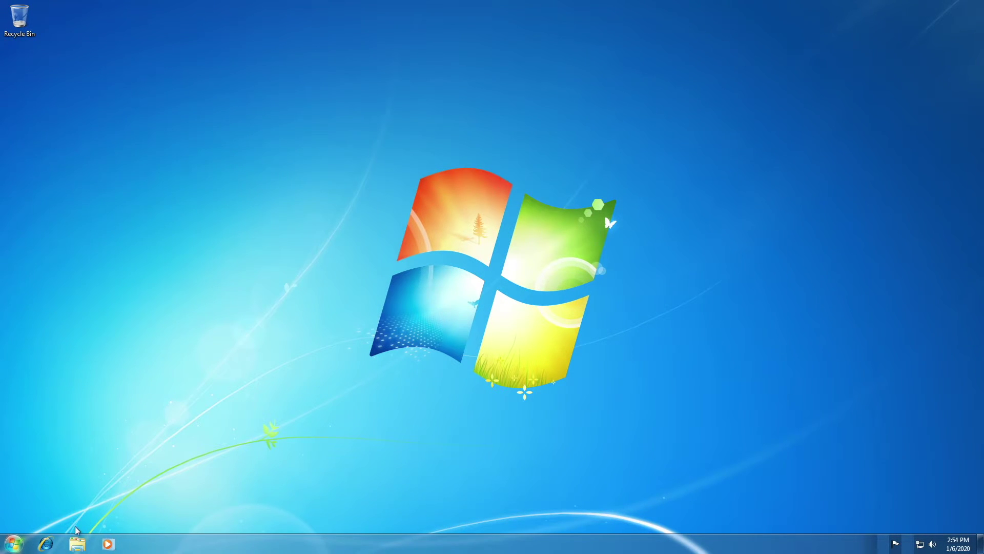
key("super")
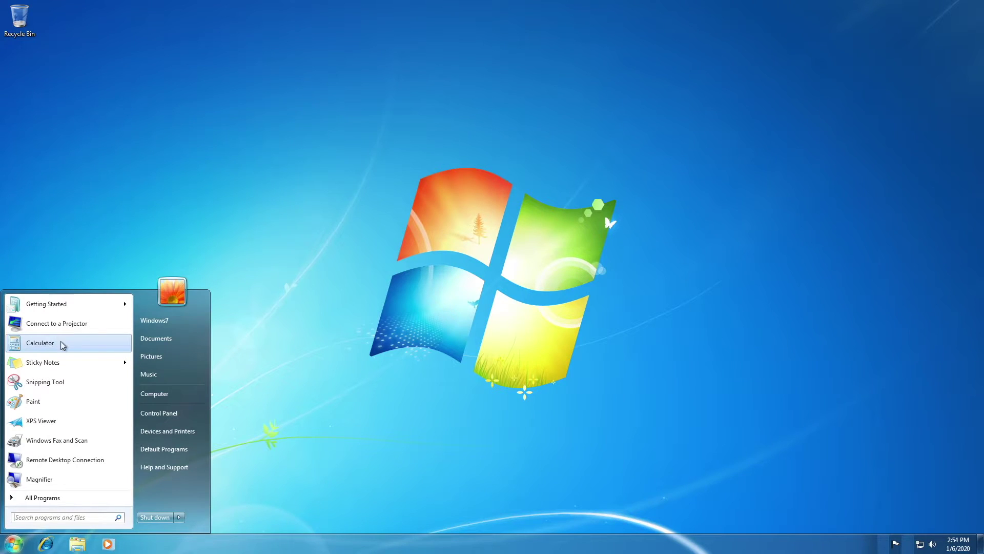
left_click(64, 369)
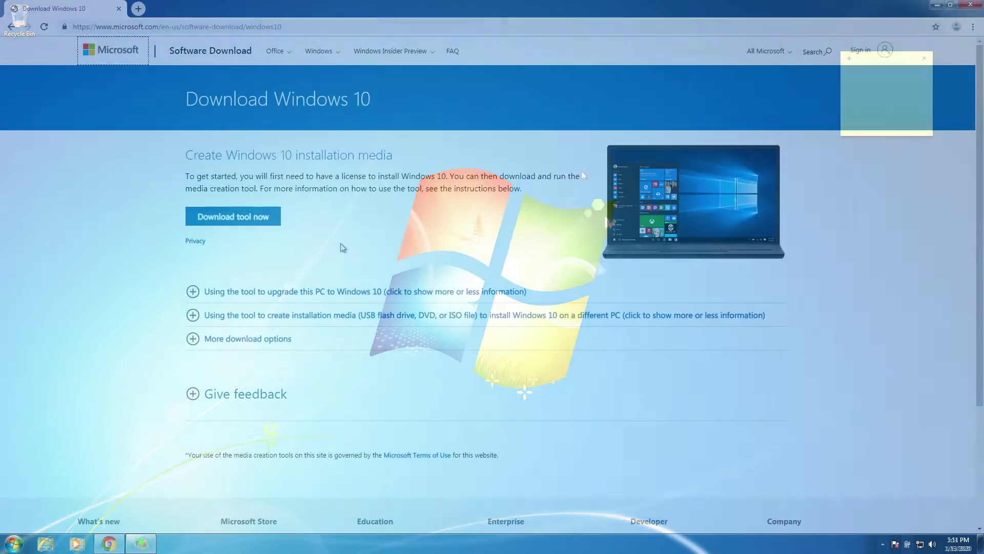
Expand 'Using the tool to upgrade this PC to Windows 10' on the download page
scroll(340, 248, "down", 3)
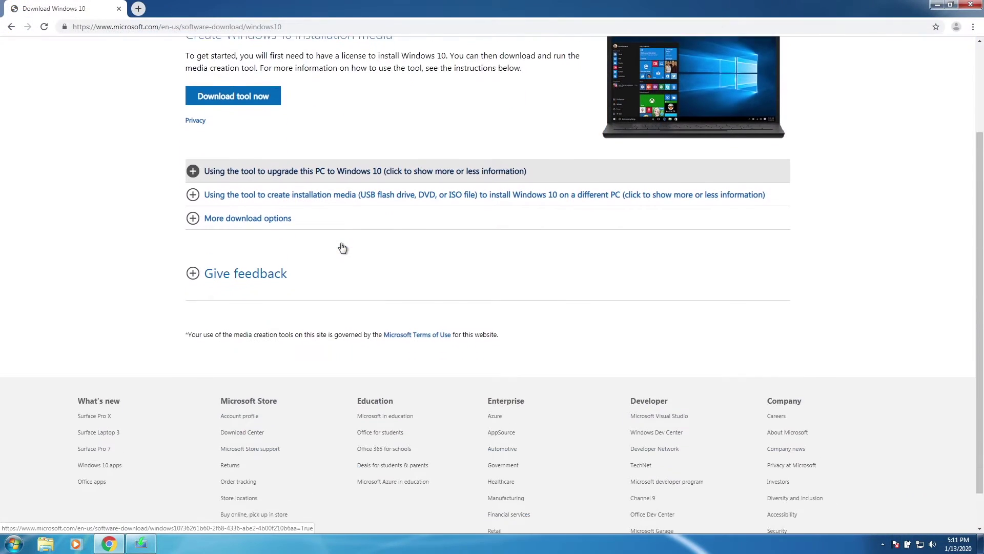
scroll(341, 248, "up", 3)
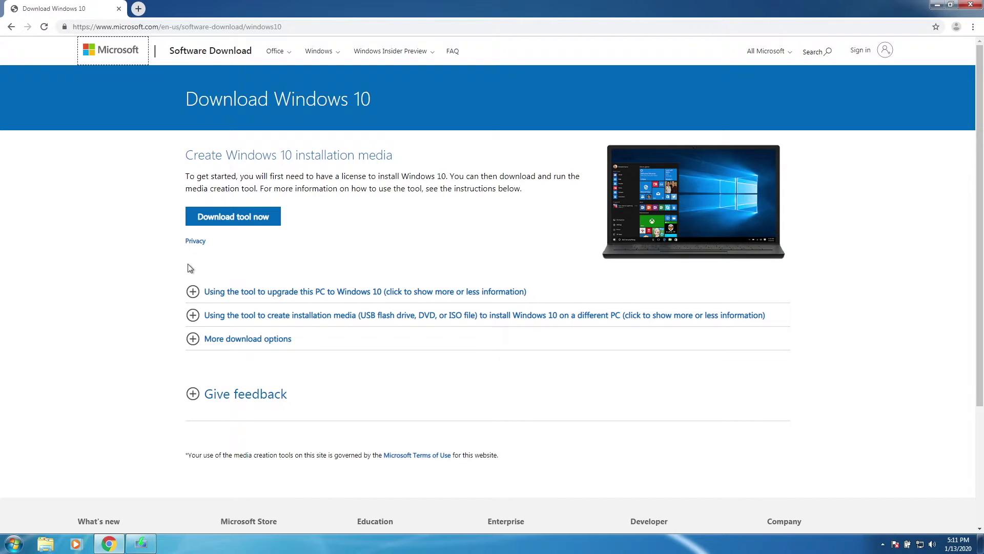
left_click(193, 291)
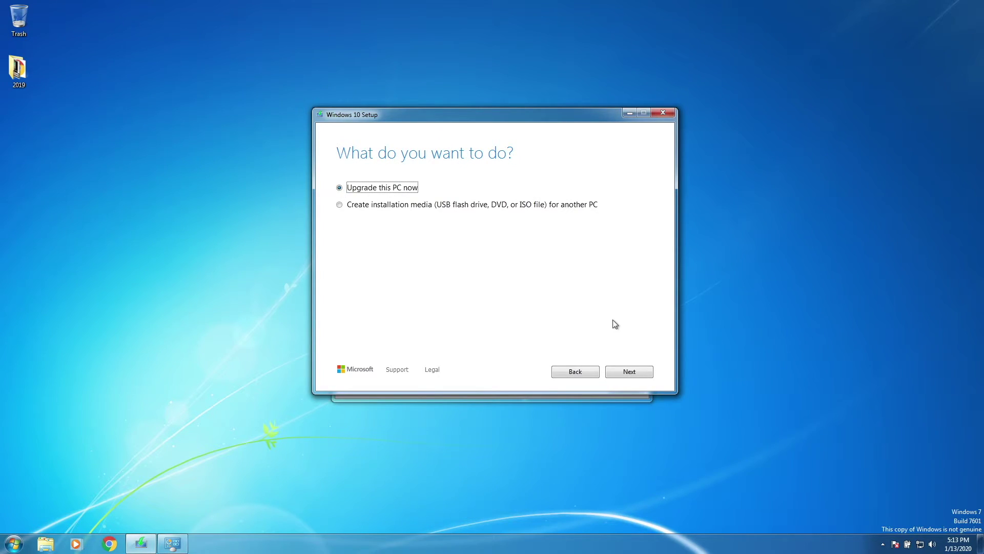
Continue with 'Upgrade this PC now' and choose 'I don't have a product key'
left_click(623, 375)
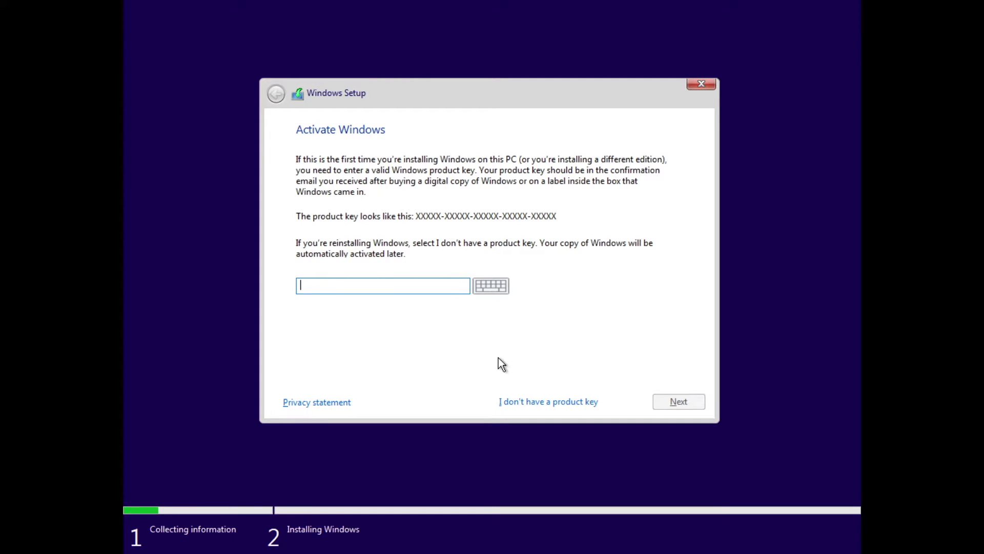
left_click(513, 399)
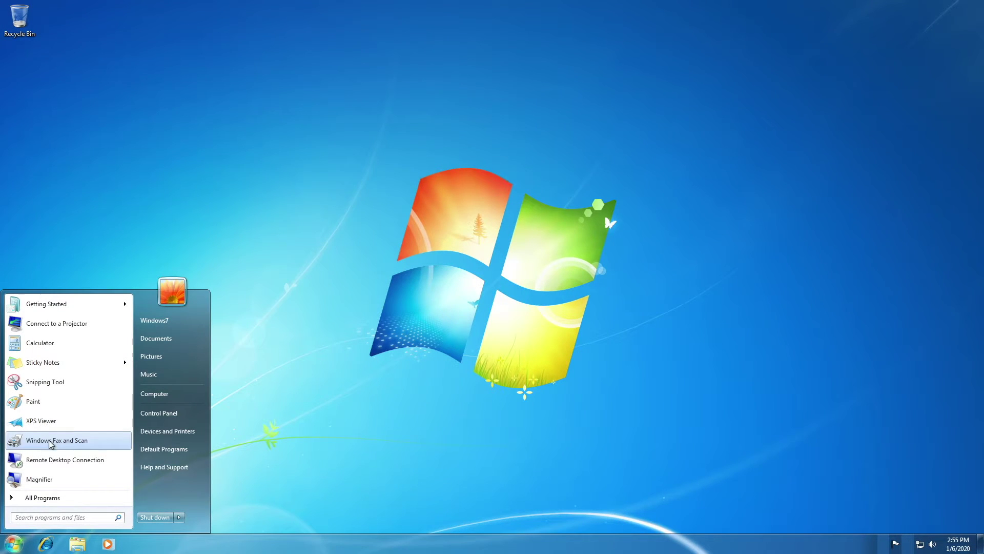
Launch Remote Desktop Connection and open and close its Computer dropdown twice
left_click(53, 460)
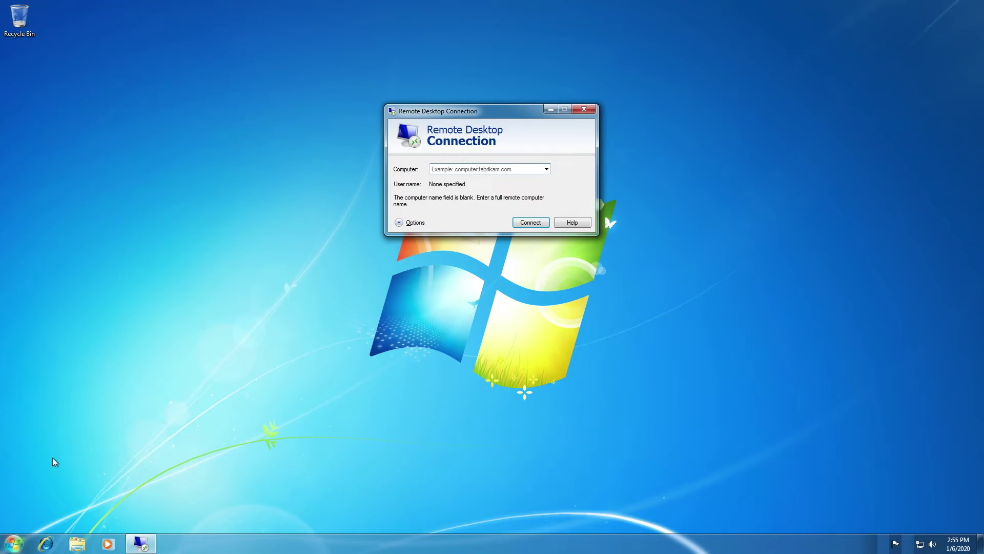
right_click(53, 457)
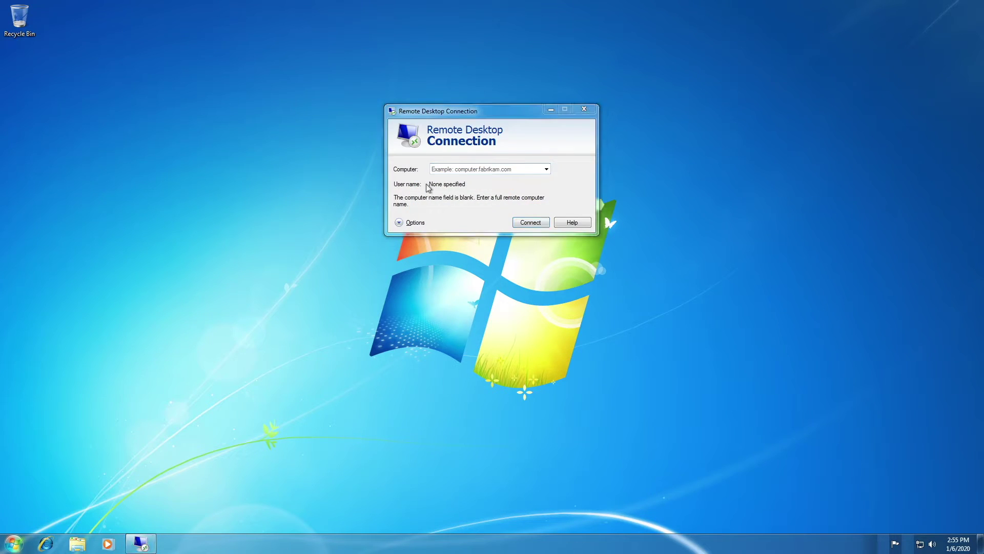
left_click(547, 169)
left_click(547, 170)
left_click(547, 169)
left_click(547, 170)
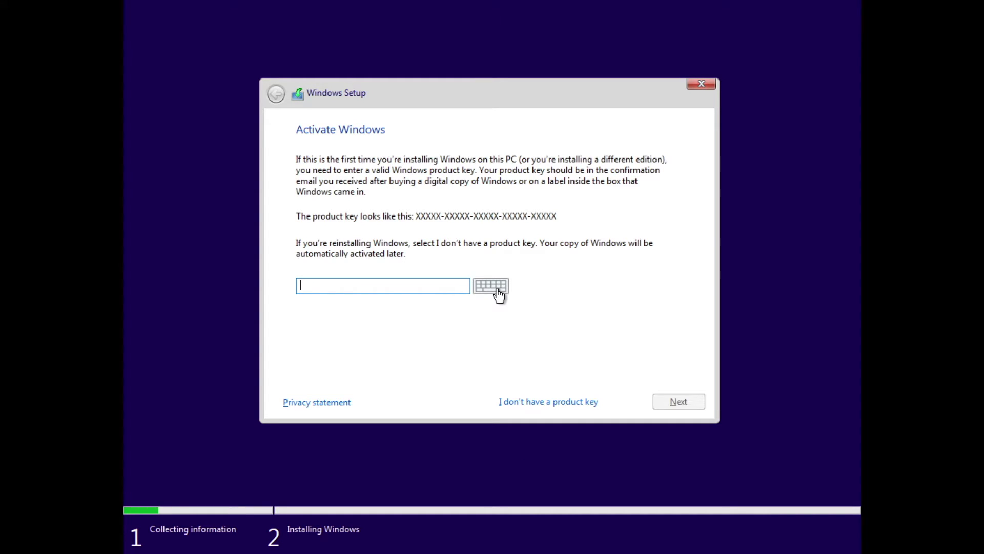
Choose 'I don't have a product key', select Windows 10 Pro, accept the license terms, then choose Custom
left_click(521, 401)
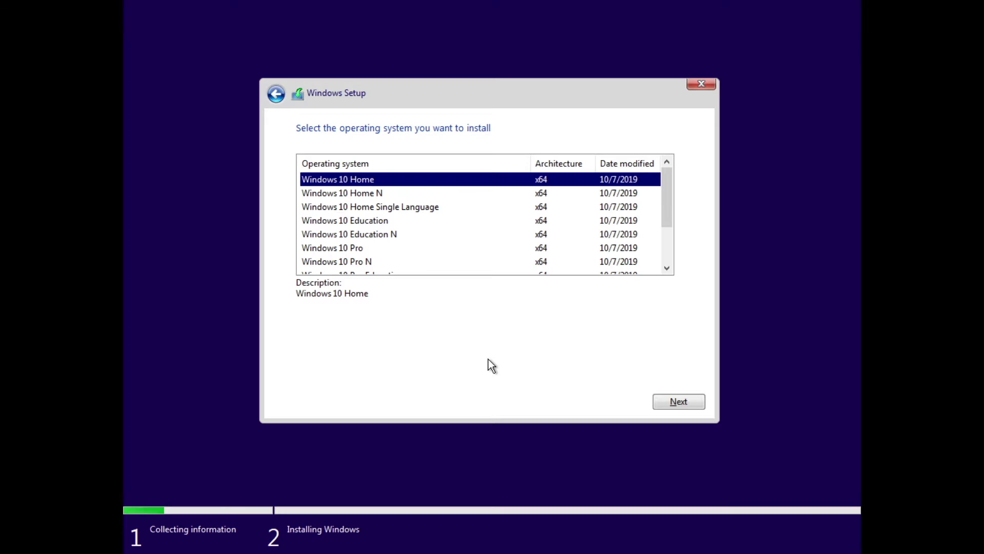
left_click(459, 246)
left_click(671, 399)
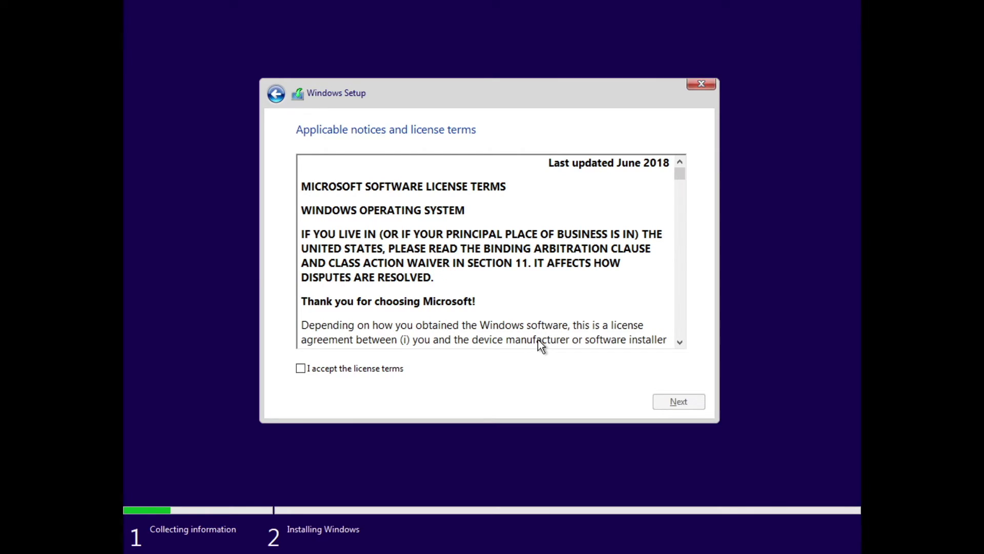
left_click(404, 369)
left_click(672, 405)
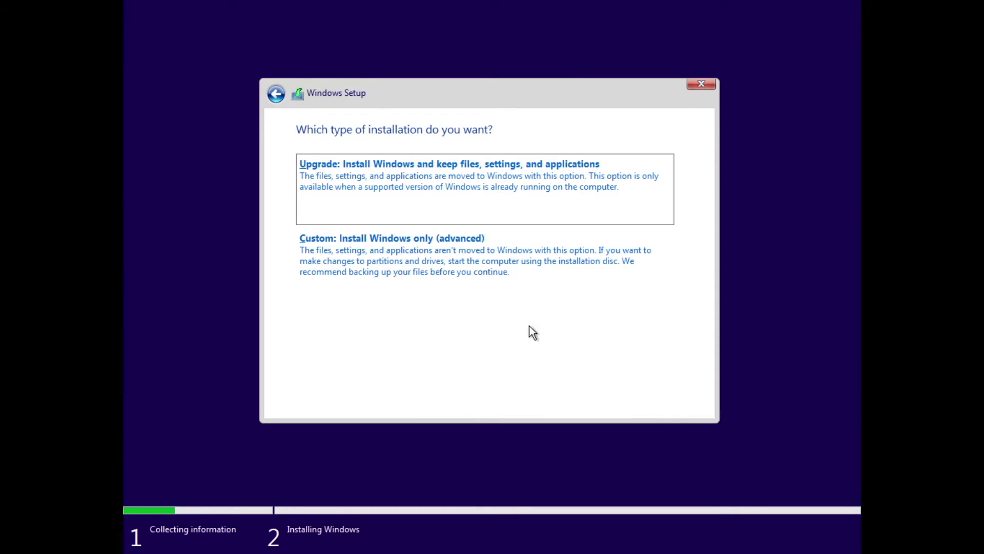
left_click(495, 277)
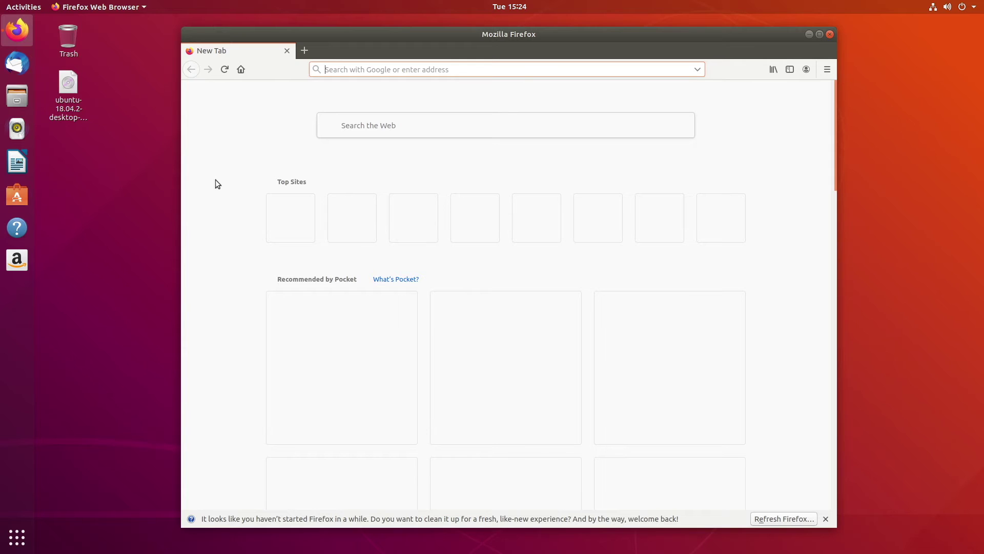
Show all applications, go to the second page, and open the Utilities folder
key("super+a")
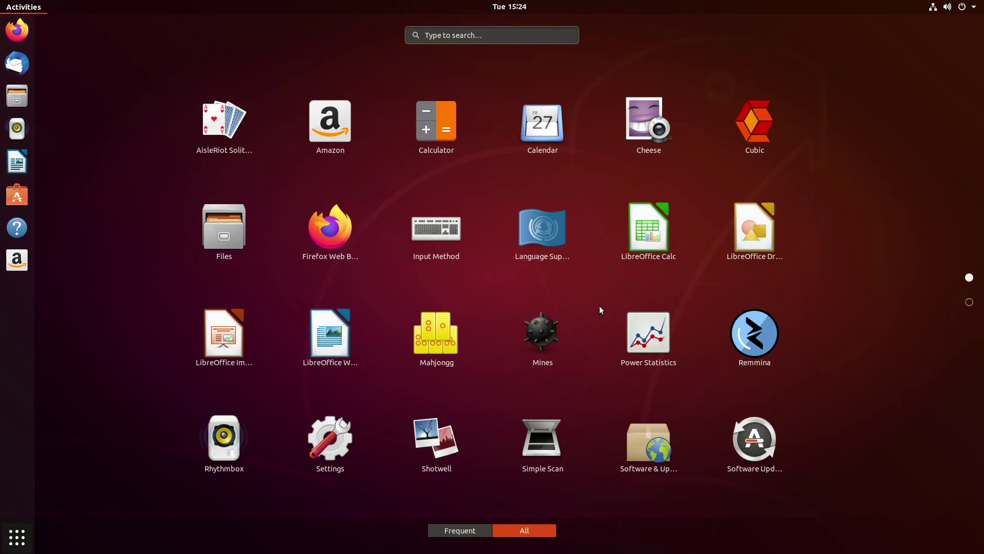
left_click(969, 302)
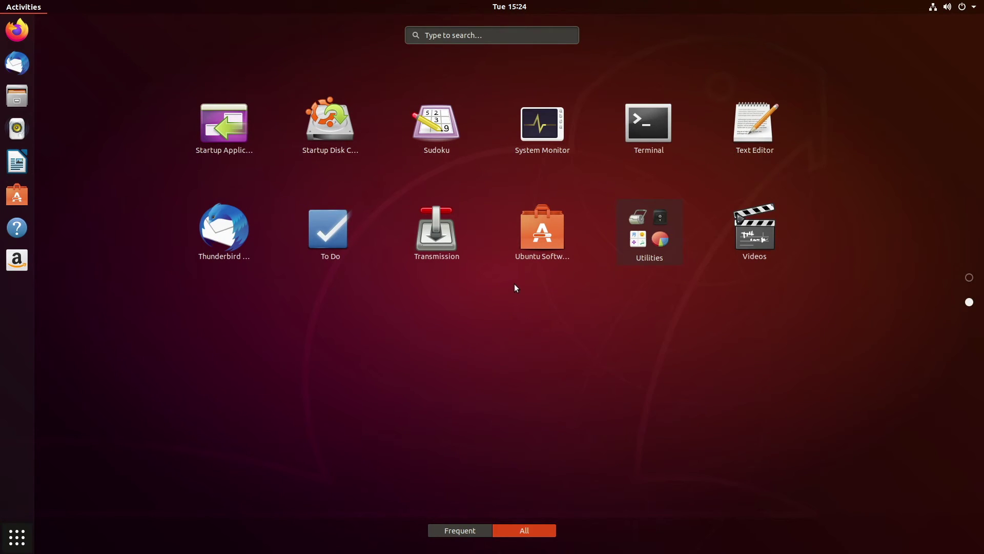
left_click(678, 235)
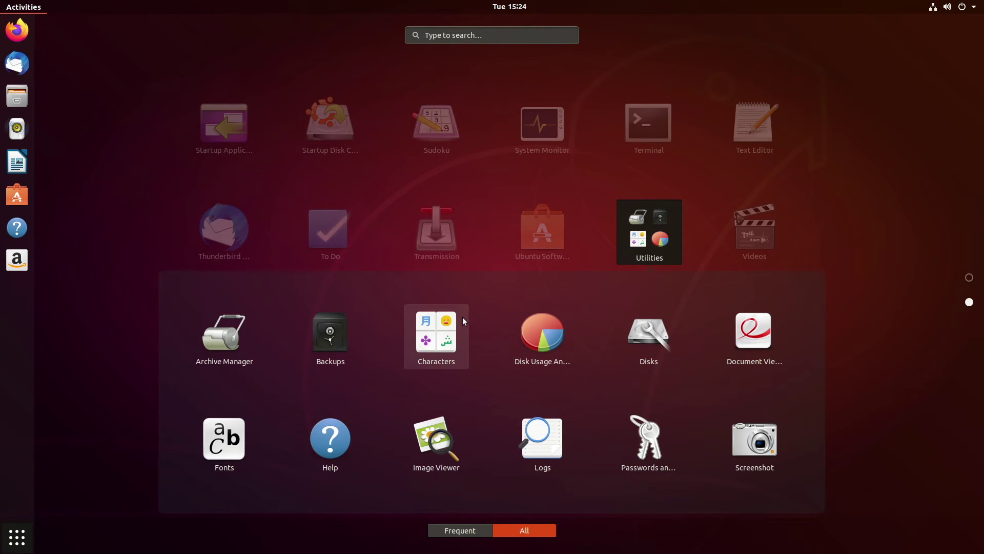
Type 'This is Libre Office, a free d' in LibreOffice Writer, then open the top-right system menu
key("super")
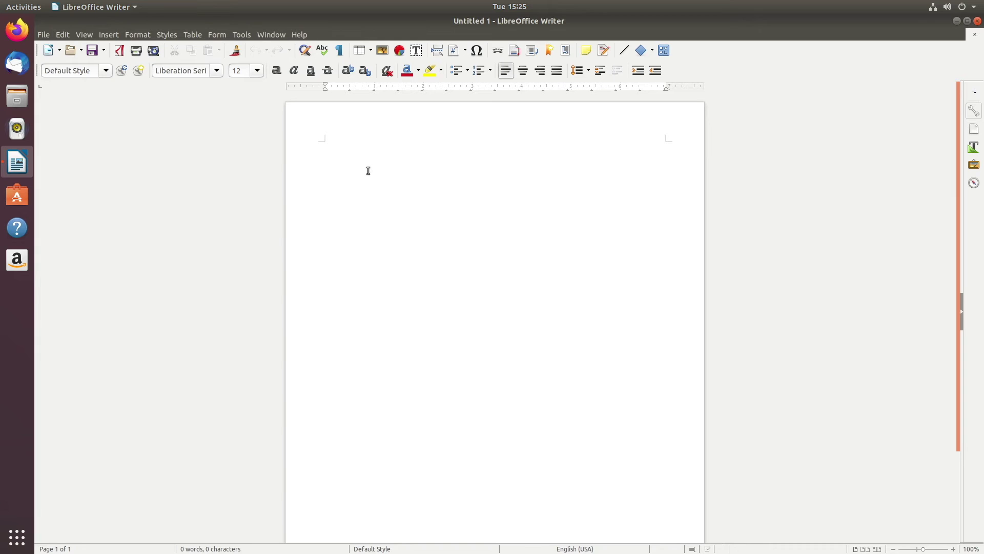
type("This is Libre Office, a free d")
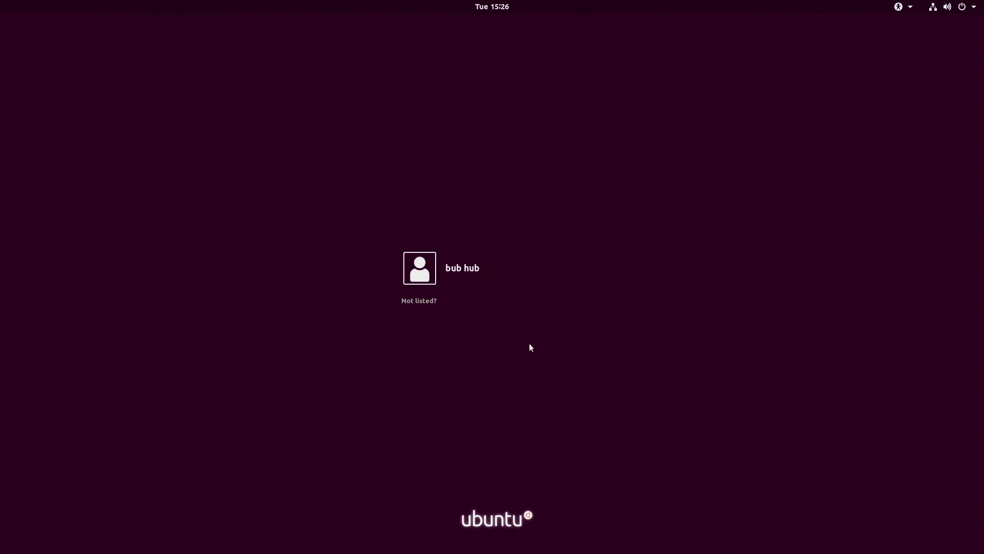
left_click(962, 7)
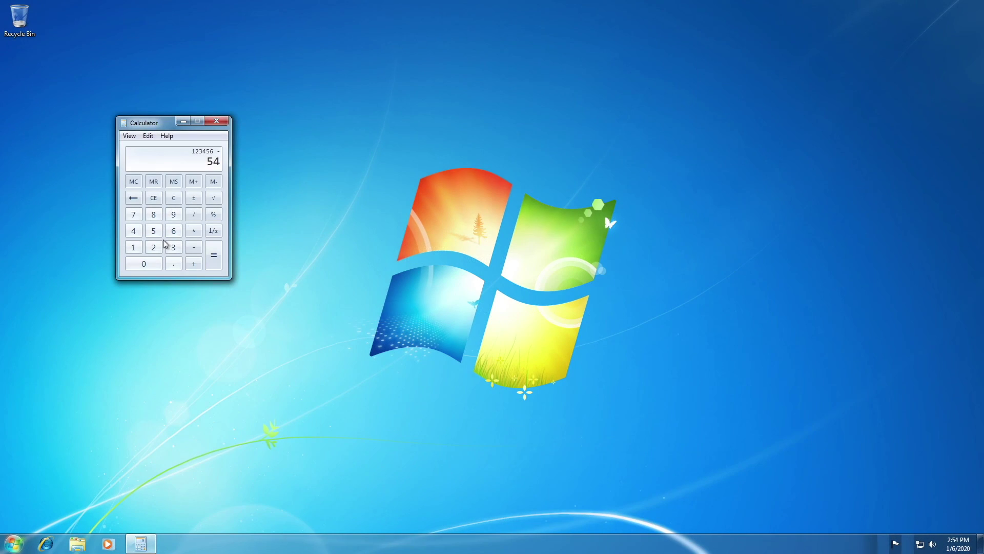
Enter numbers in Calculator, ending with 1284, then close Calculator
type("913")
key("BackSpace")
key("BackSpace")
key("BackSpace")
key("BackSpace")
type("1284")
left_click(216, 122)
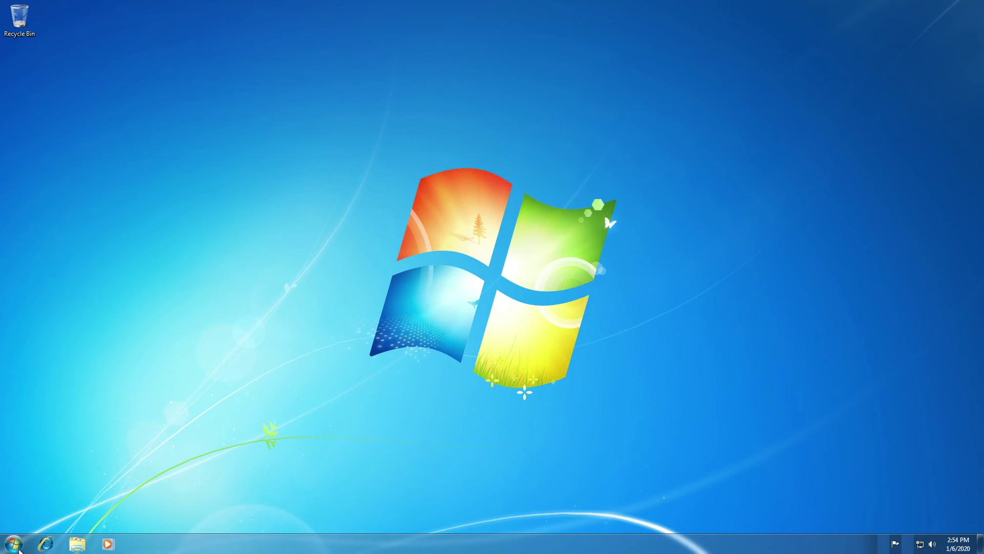
Create a new sticky note and write 'Sticky Notes' in it
left_click(14, 544)
left_click(63, 365)
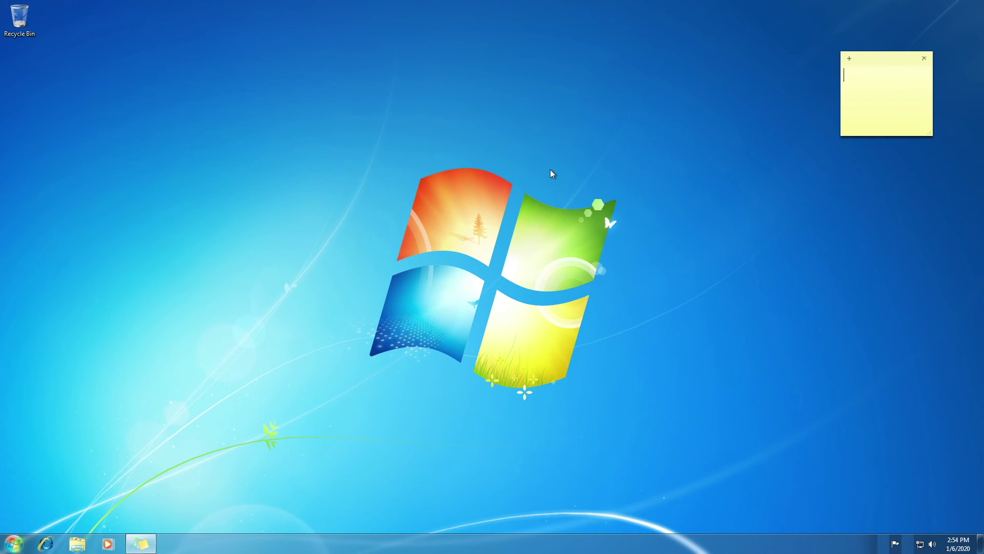
type("Sd fg")
key("ctrl+a")
type("Stick")
key("ctrl+a")
type("Sticky Notes")
Clear the note's text and delete the sticky note, confirming with Yes
key("ctrl+a")
key("BackSpace")
type("Sticky Notes")
left_click(924, 58)
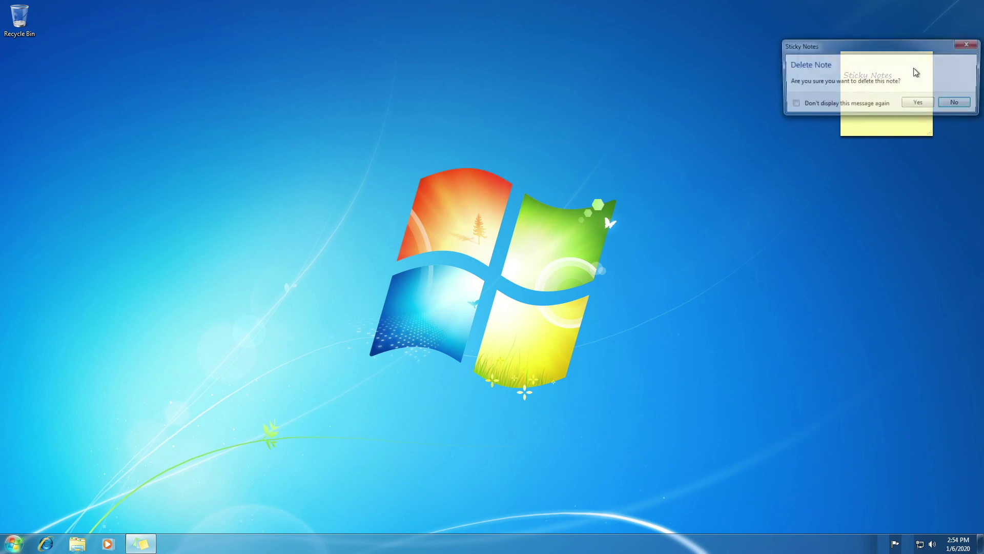
left_click(918, 103)
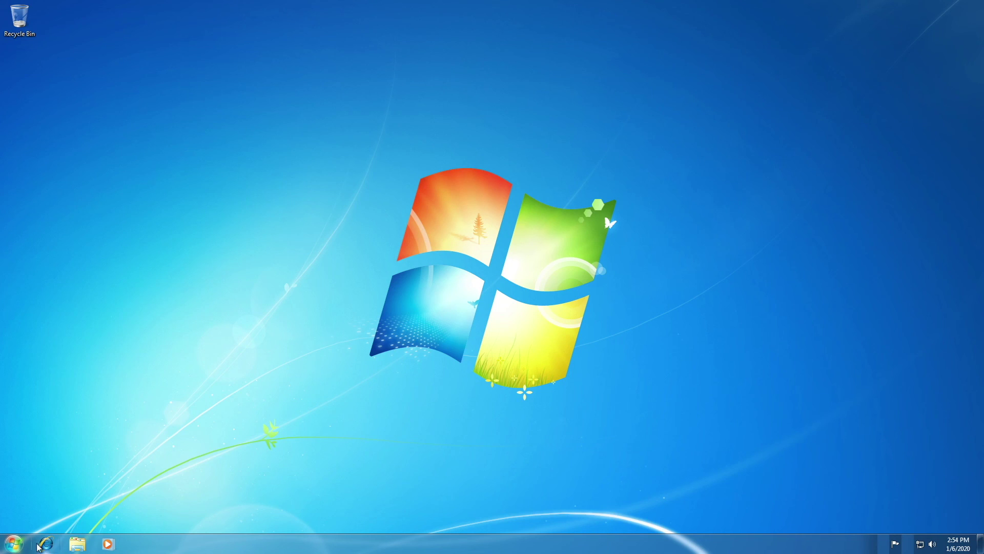